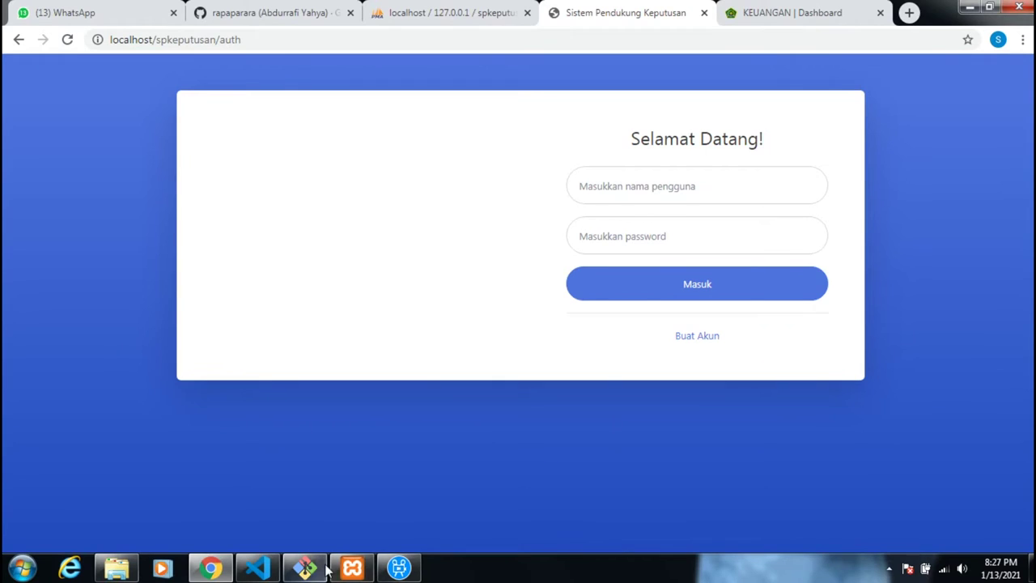
- Check the XAMPP control panel, then hide it to return to the login page
{"action": "left_click", "coordinate": [352, 567]}
{"action": "left_click", "coordinate": [318, 241]}
{"action": "scroll", "coordinate": [317, 240], "scroll_direction": "up", "scroll_amount": 3}
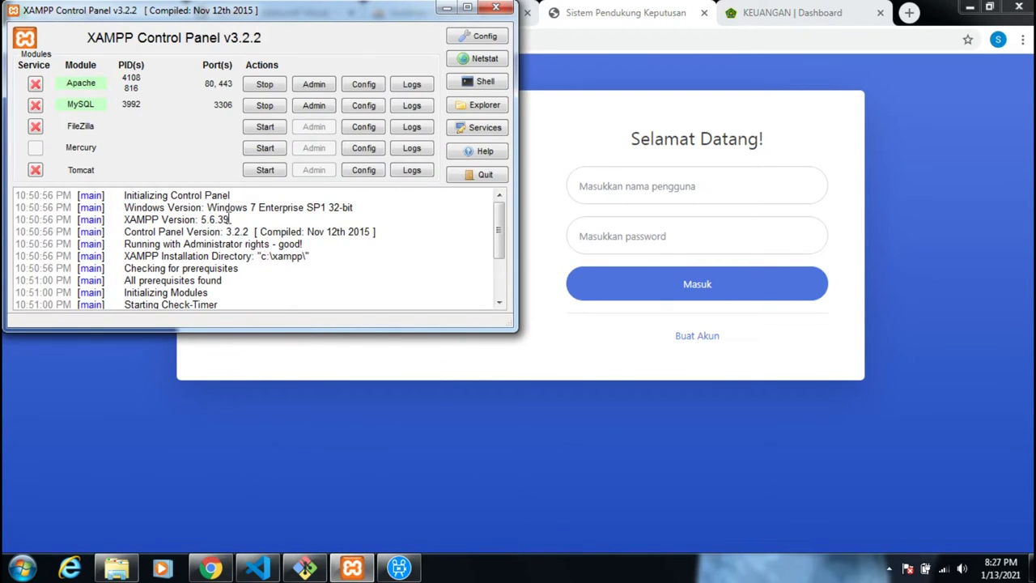
{"action": "left_click", "coordinate": [446, 8]}
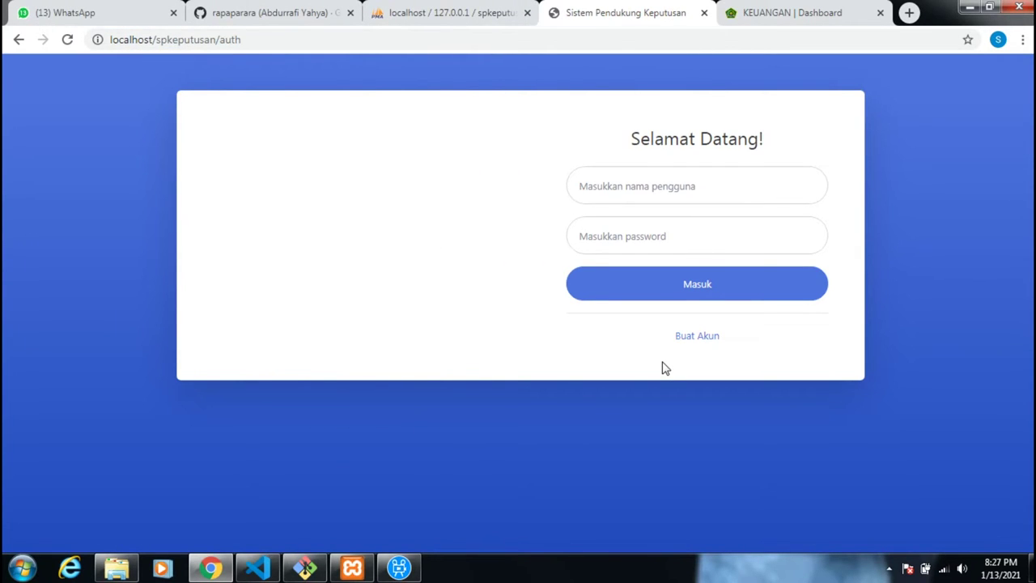
- Log in as admin using the saved username entry and the account password
{"action": "left_click", "coordinate": [632, 191]}
{"action": "left_click", "coordinate": [648, 227]}
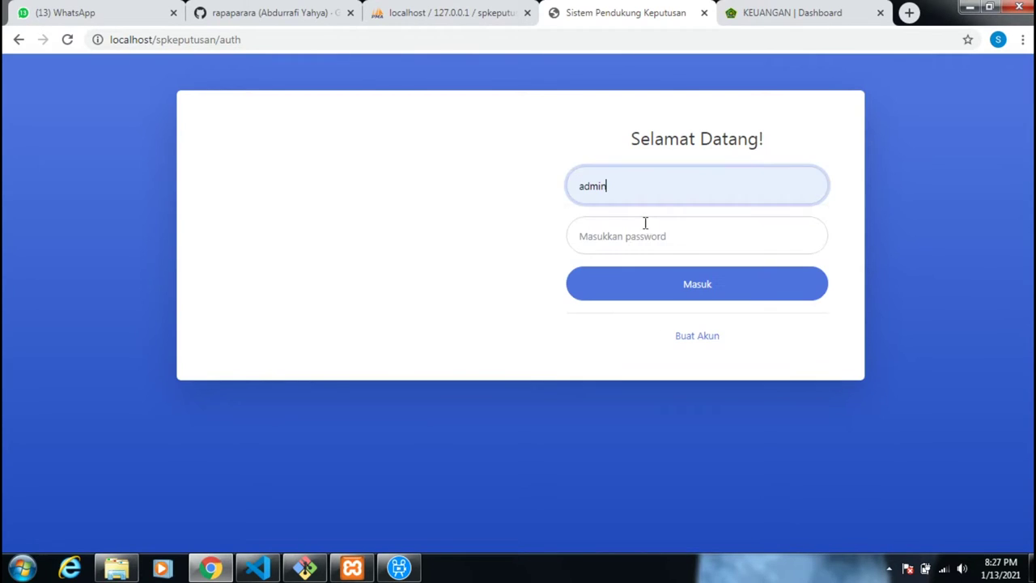
{"action": "left_click", "coordinate": [649, 229]}
{"action": "type", "text": "a"}
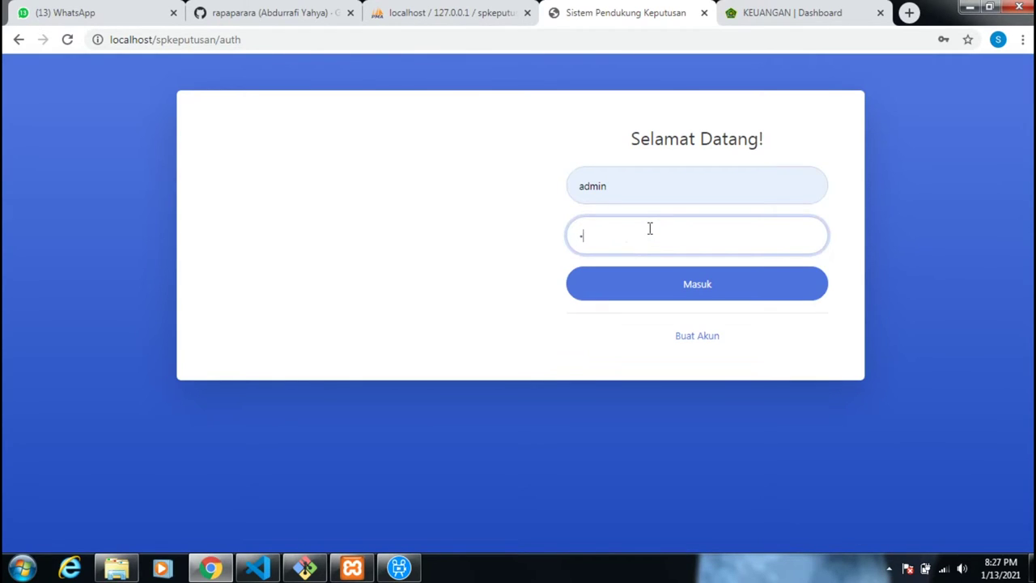
{"action": "key", "text": "Return"}
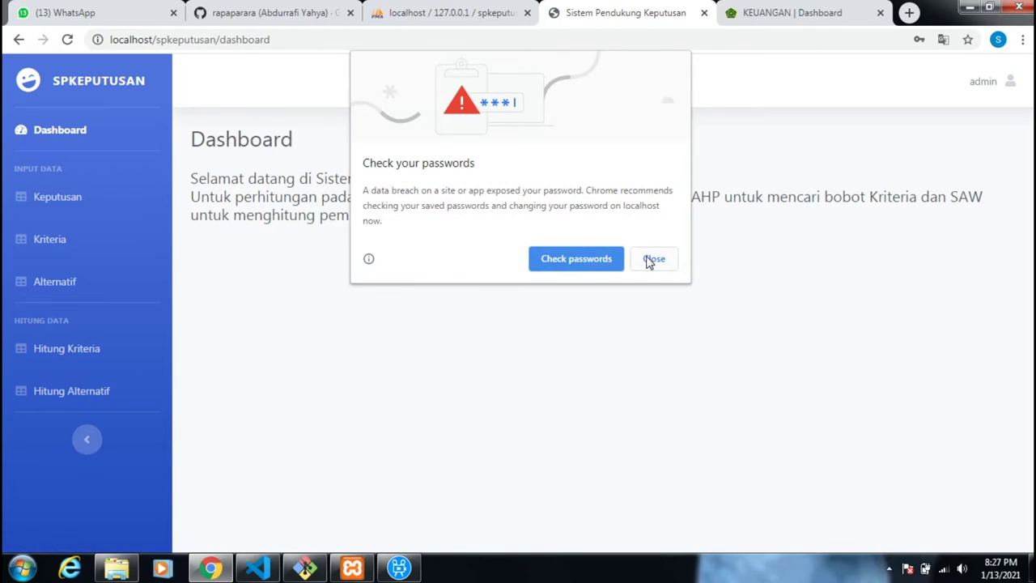
- Dismiss Chrome's password warning and highlight the Dashboard welcome sentence
{"action": "left_click", "coordinate": [650, 258]}
{"action": "left_click_drag", "start_coordinate": [191, 179], "coordinate": [534, 190]}
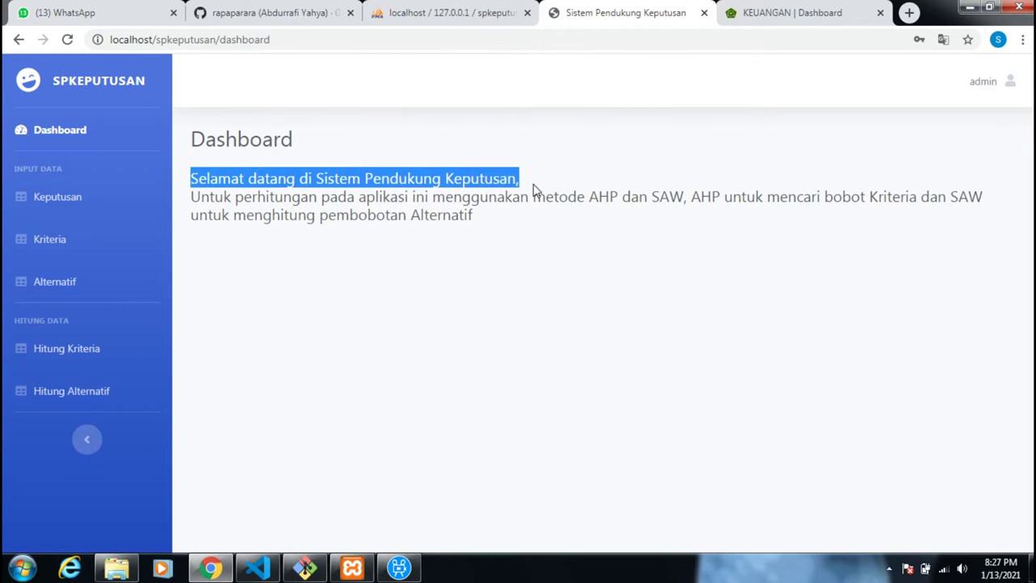
{"action": "left_click", "coordinate": [211, 213]}
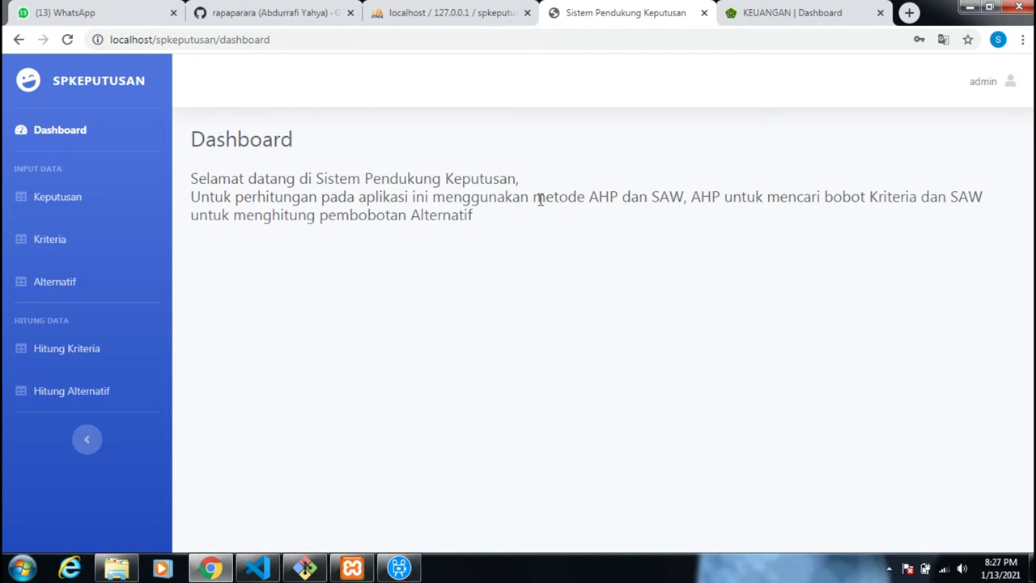
- Highlight the text naming the AHP and SAW methods, then go to the Keputusan page
{"action": "left_click_drag", "start_coordinate": [540, 200], "coordinate": [637, 194]}
{"action": "left_click_drag", "start_coordinate": [718, 197], "coordinate": [721, 198]}
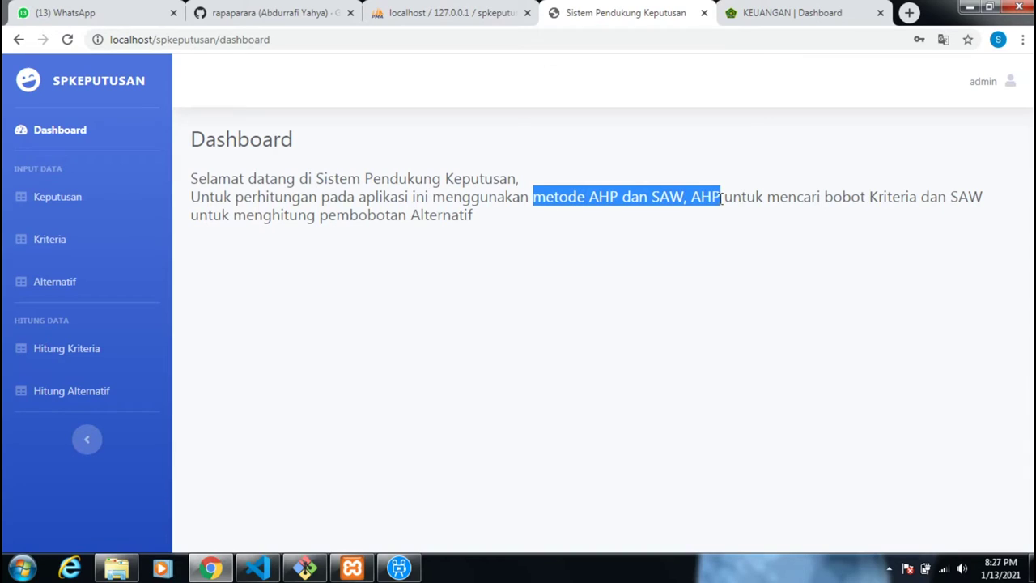
{"action": "left_click", "coordinate": [708, 168]}
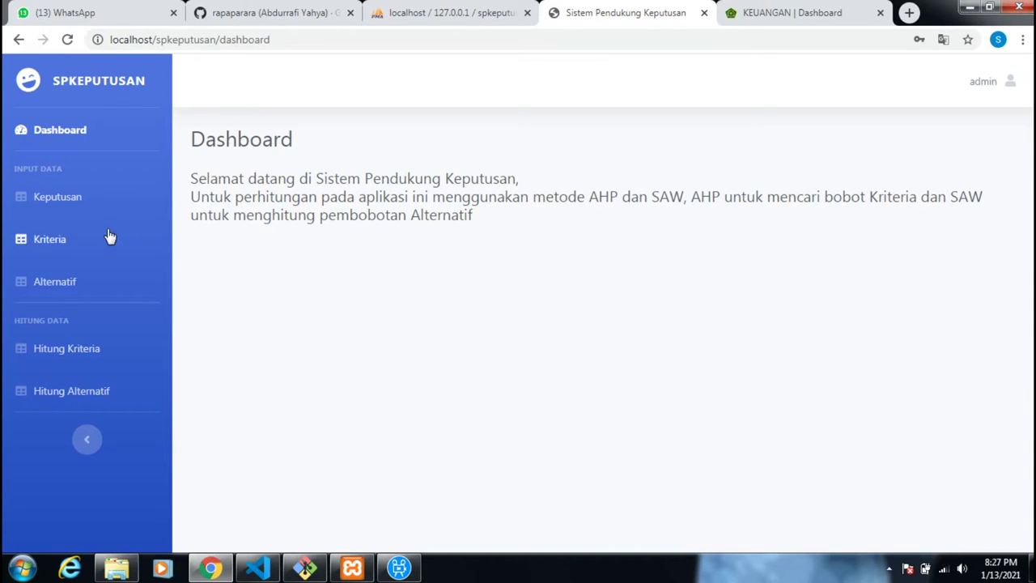
{"action": "left_click", "coordinate": [81, 200]}
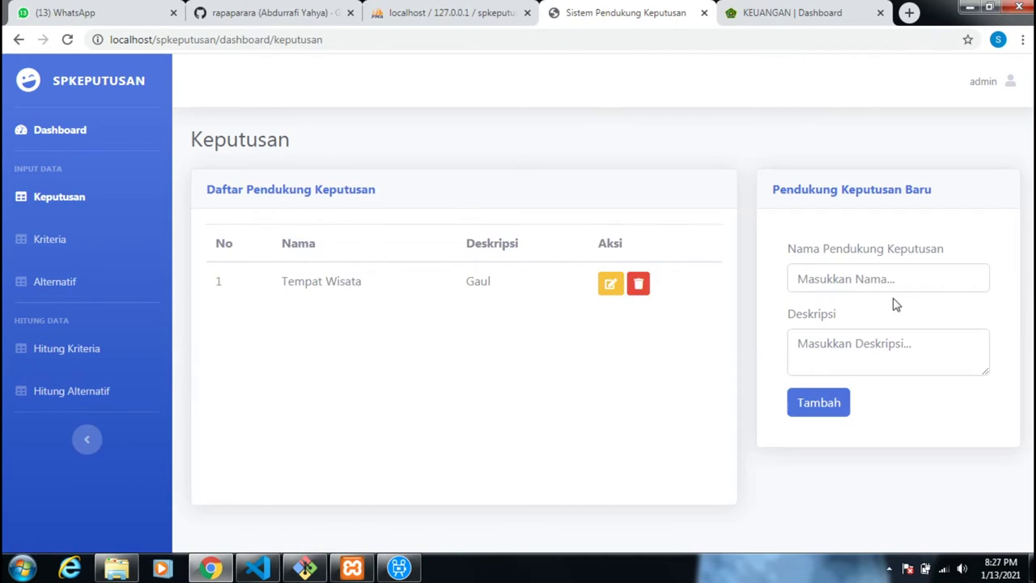
- Add decision 'Candilcode' with description 'Mamah Jebred', then go to the Kriteria page
{"action": "left_click", "coordinate": [880, 278]}
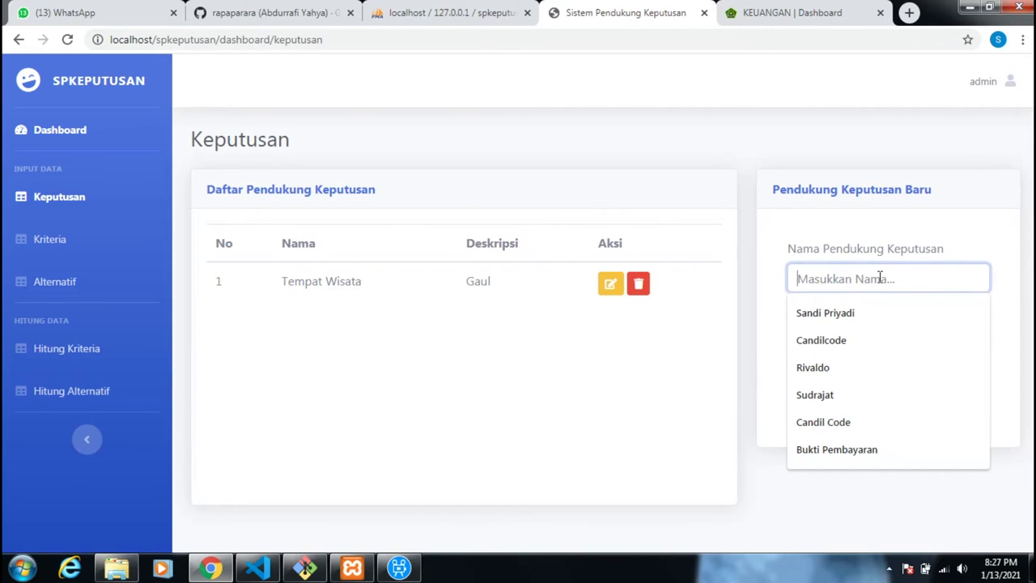
{"action": "left_click", "coordinate": [852, 350]}
{"action": "left_click", "coordinate": [853, 345]}
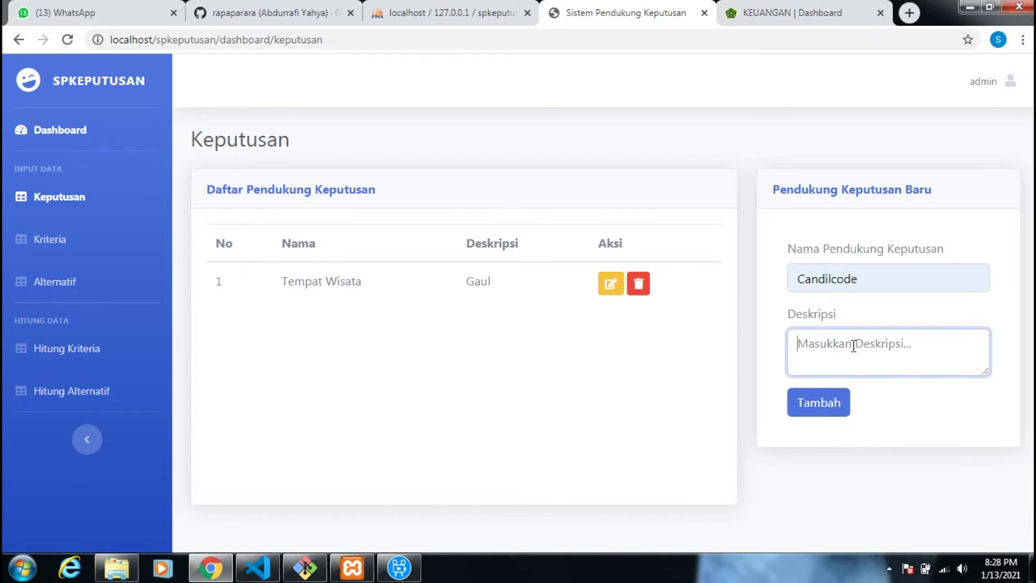
{"action": "type", "text": "Mamah Jebred"}
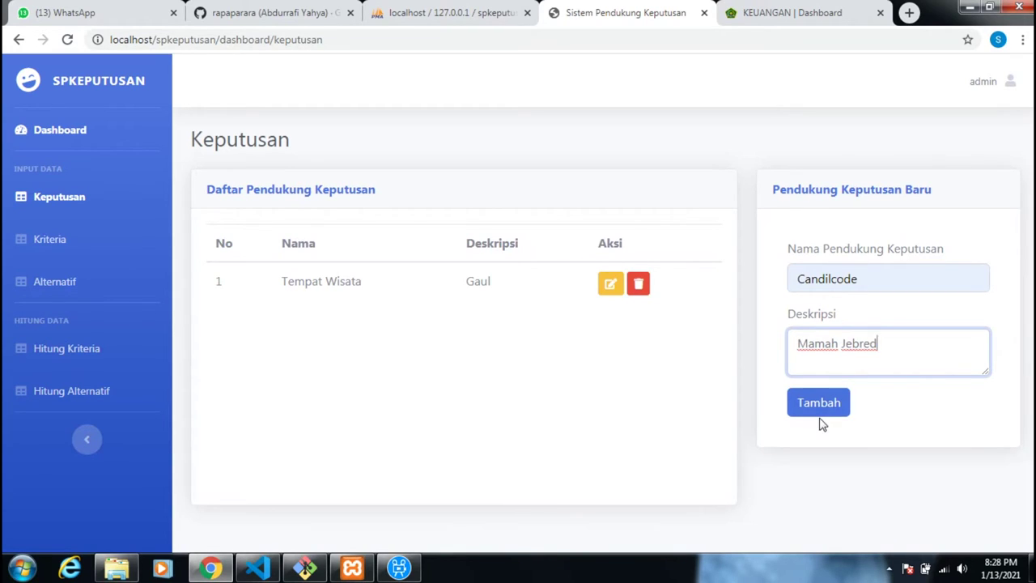
{"action": "left_click", "coordinate": [819, 409]}
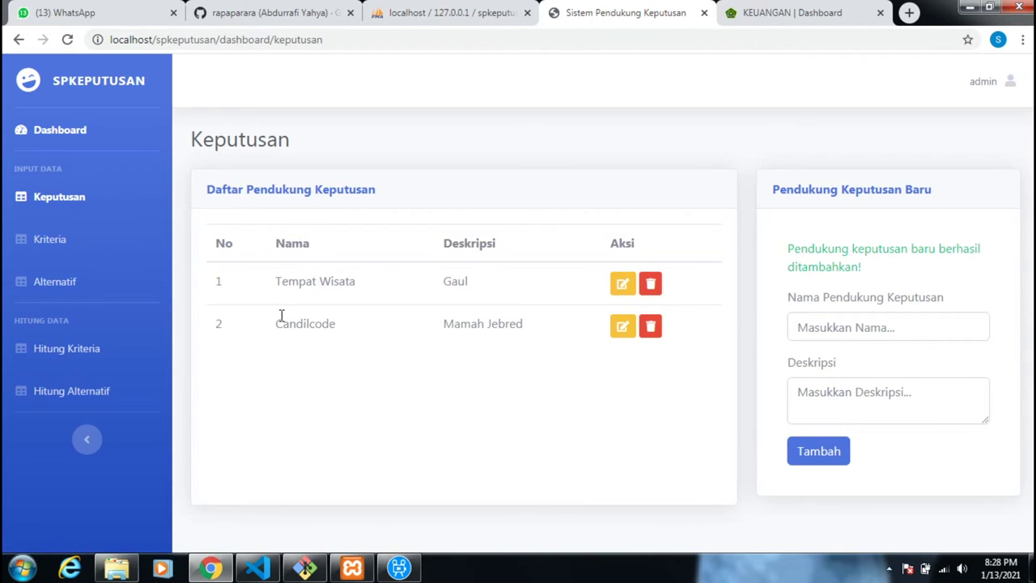
{"action": "left_click", "coordinate": [119, 238]}
- Add criterion 'Hiburan' with the Biaya attribute to Candilcode, then go to Alternatif
{"action": "left_click", "coordinate": [819, 346]}
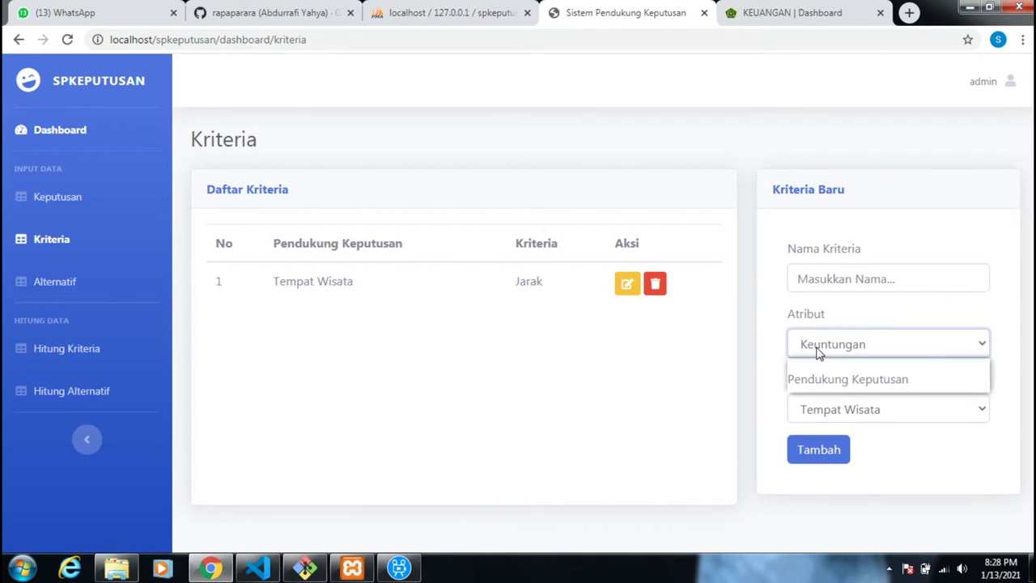
{"action": "left_click", "coordinate": [845, 306]}
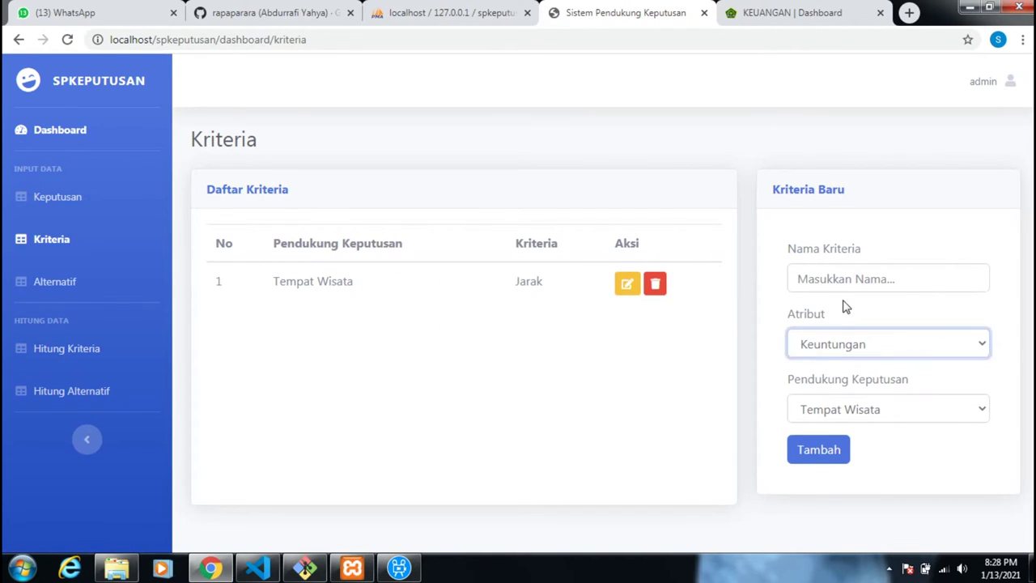
{"action": "left_click", "coordinate": [847, 411]}
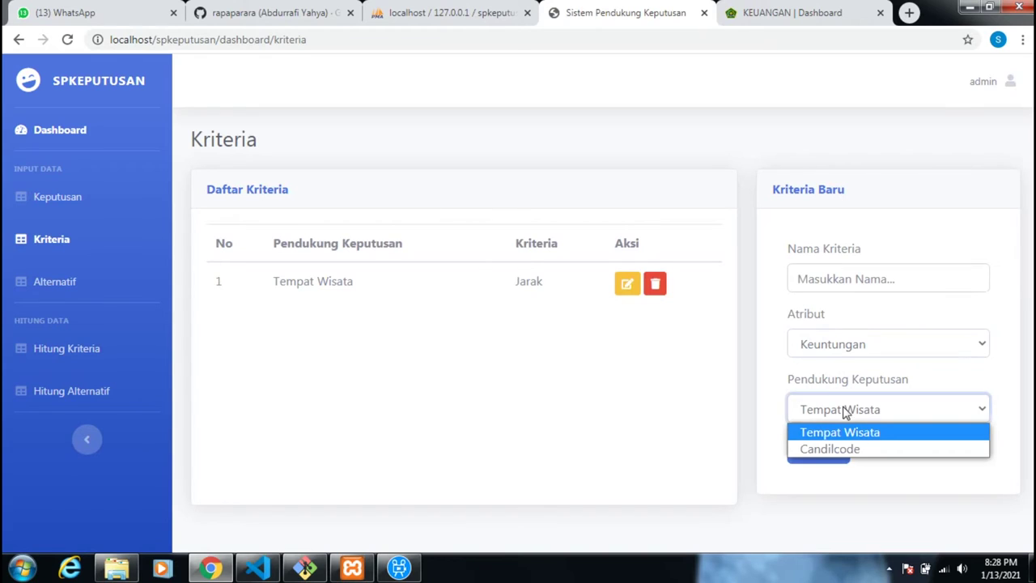
{"action": "left_click", "coordinate": [840, 450]}
{"action": "left_click", "coordinate": [841, 355]}
{"action": "left_click", "coordinate": [841, 384]}
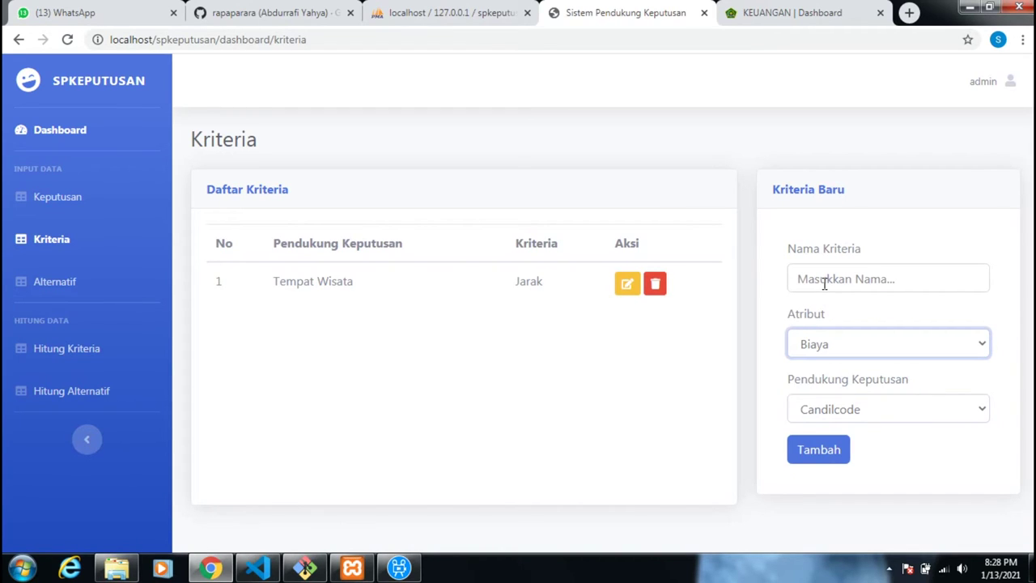
{"action": "left_click", "coordinate": [824, 283]}
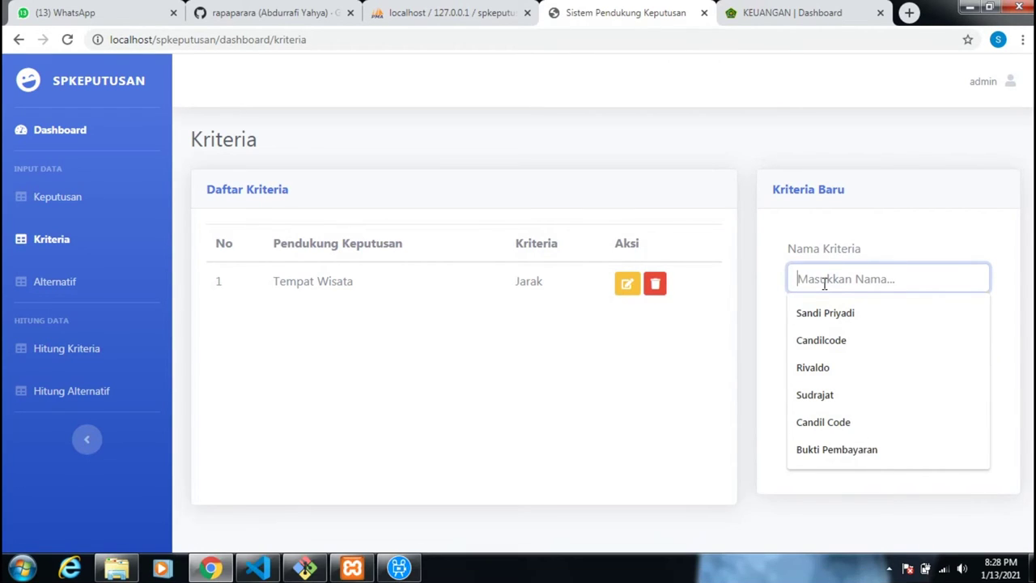
{"action": "type", "text": "Hiburan"}
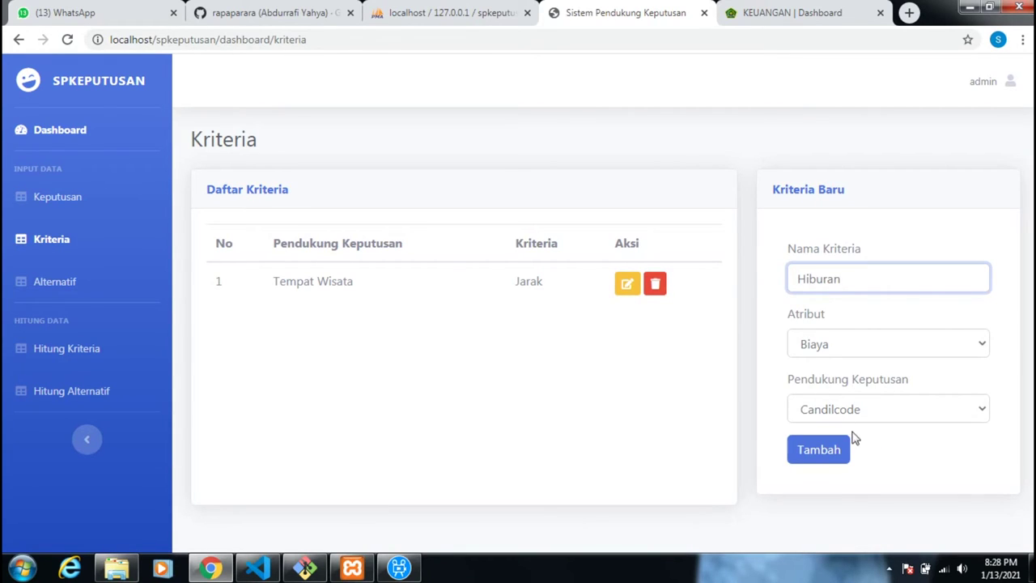
{"action": "left_click", "coordinate": [845, 448]}
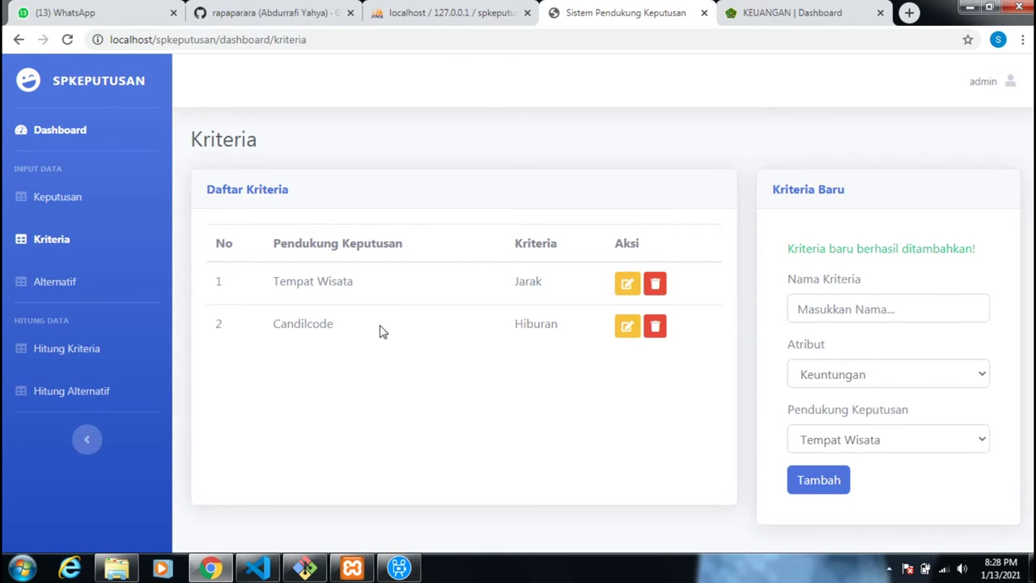
{"action": "left_click", "coordinate": [86, 280]}
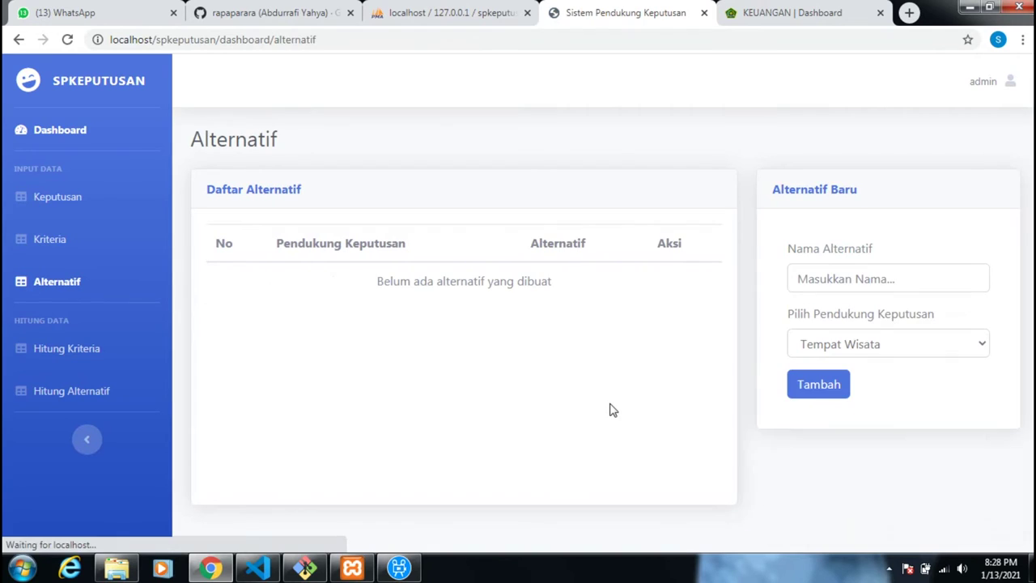
- Add alternative 'Test' under Candilcode, then go to the Hitung Kriteria page
{"action": "left_click", "coordinate": [832, 282]}
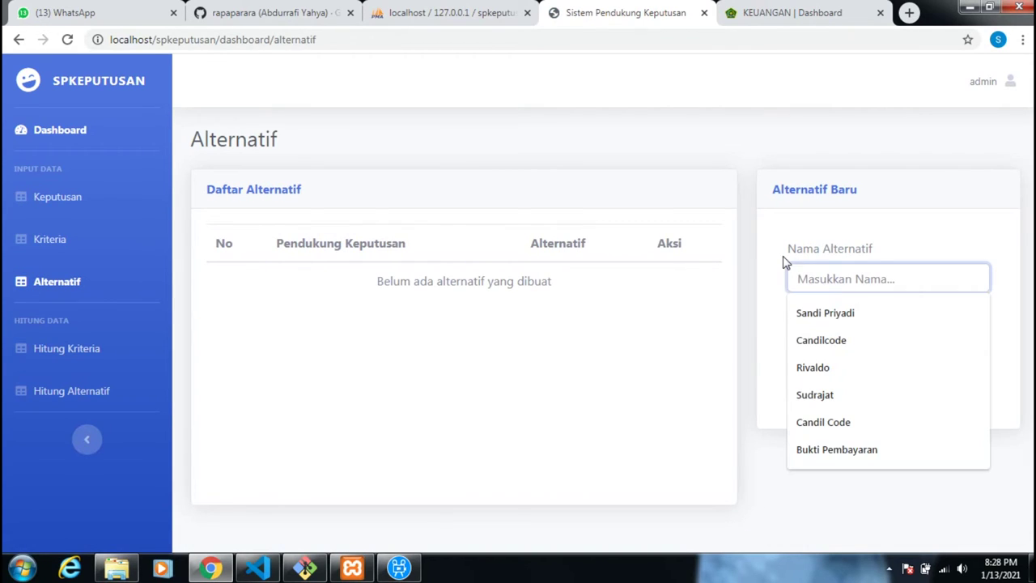
{"action": "left_click", "coordinate": [784, 259]}
{"action": "left_click", "coordinate": [816, 349]}
{"action": "left_click", "coordinate": [822, 383]}
{"action": "left_click", "coordinate": [825, 267]}
{"action": "type", "text": "Test"}
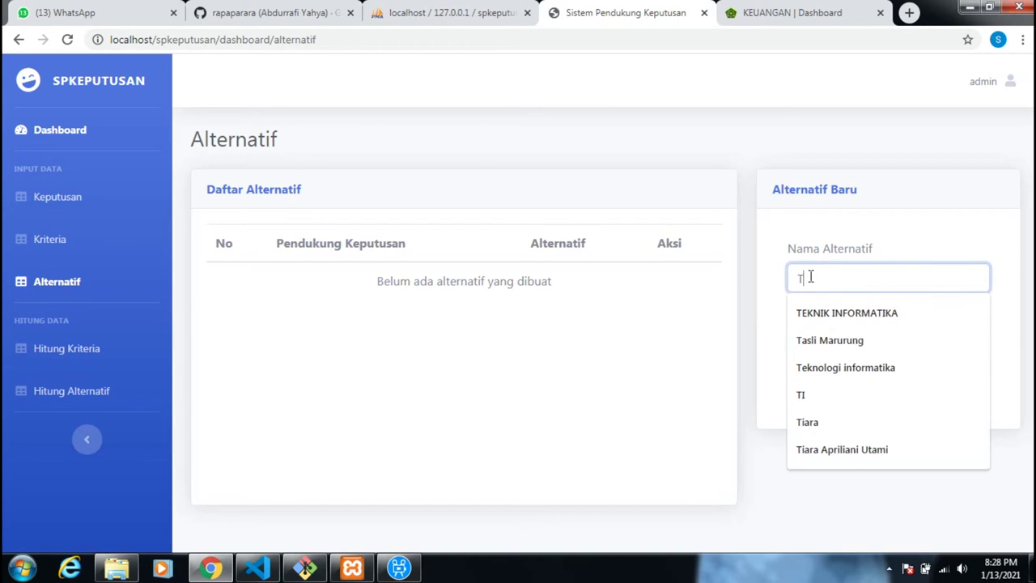
{"action": "left_click", "coordinate": [818, 387]}
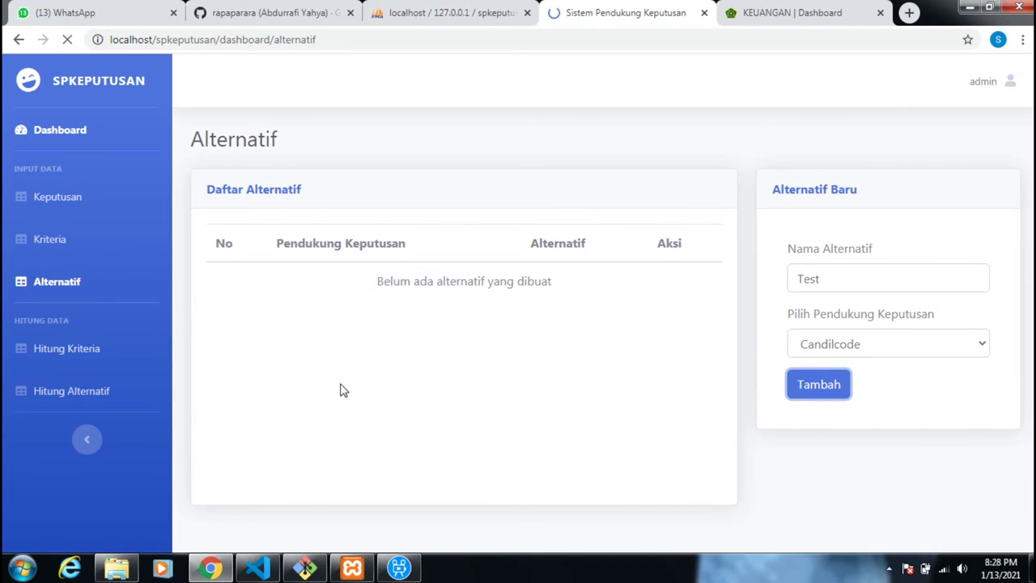
{"action": "left_click", "coordinate": [103, 348]}
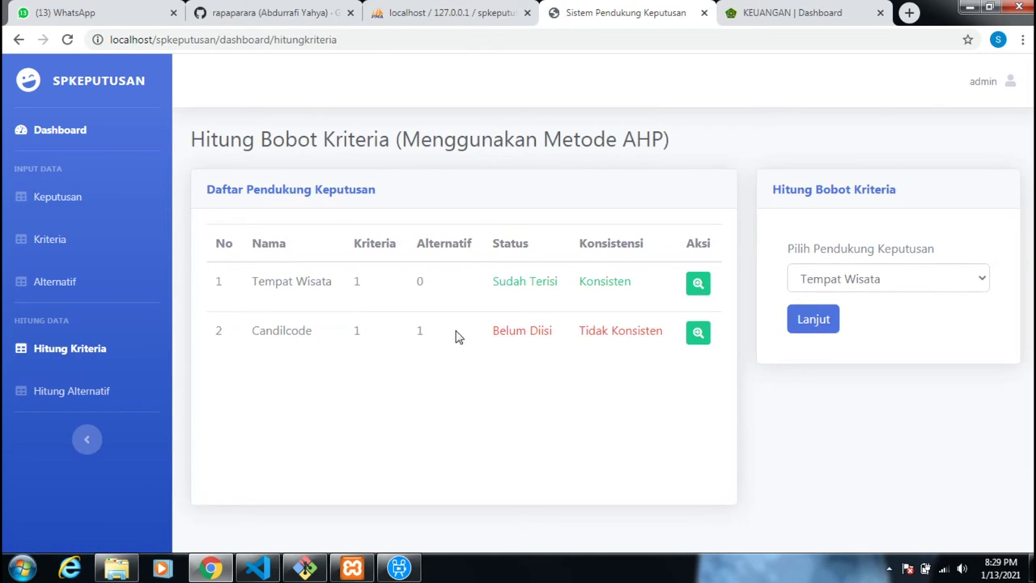
- Select Candilcode on Hitung Kriteria and continue to its priority ratio form
{"action": "left_click_drag", "start_coordinate": [205, 140], "coordinate": [210, 140]}
{"action": "left_click_drag", "start_coordinate": [491, 130], "coordinate": [676, 141]}
{"action": "left_click", "coordinate": [786, 303]}
{"action": "left_click", "coordinate": [832, 283]}
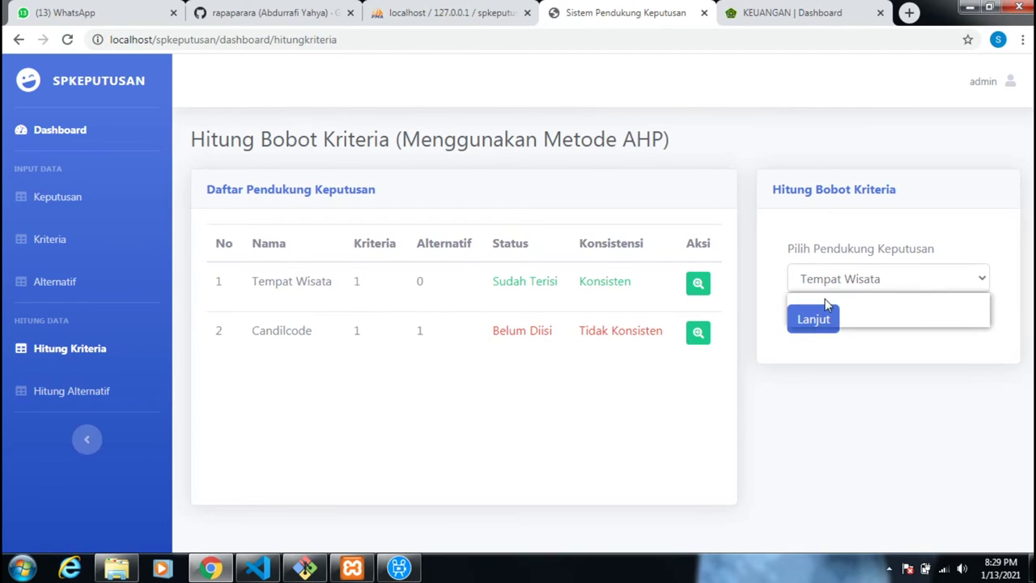
{"action": "left_click", "coordinate": [820, 319]}
{"action": "left_click", "coordinate": [813, 320]}
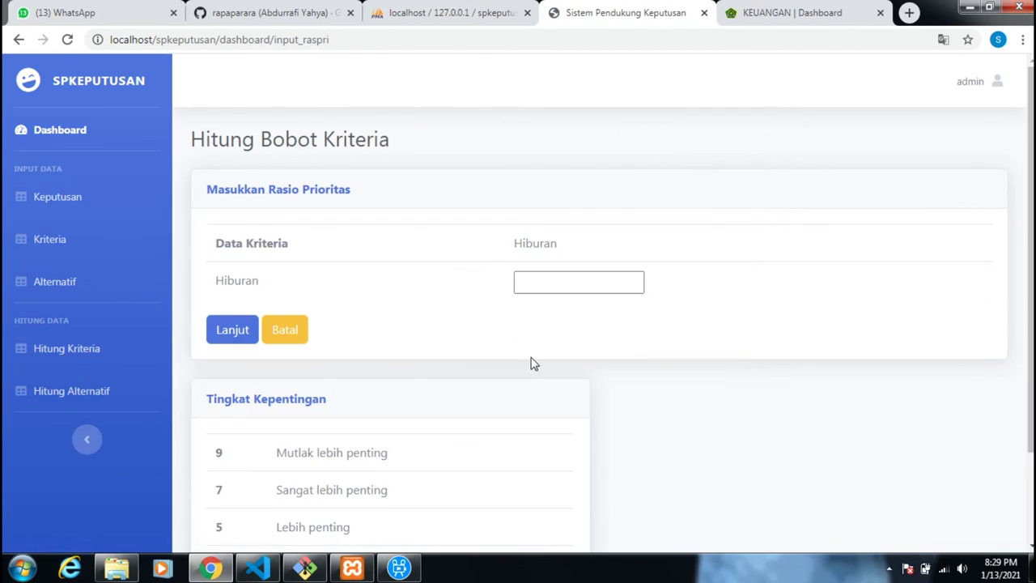
- Enter 9 as Hiburan's priority ratio and submit it, then go to Hitung Alternatif
{"action": "scroll", "coordinate": [458, 412], "scroll_direction": "down", "scroll_amount": 2}
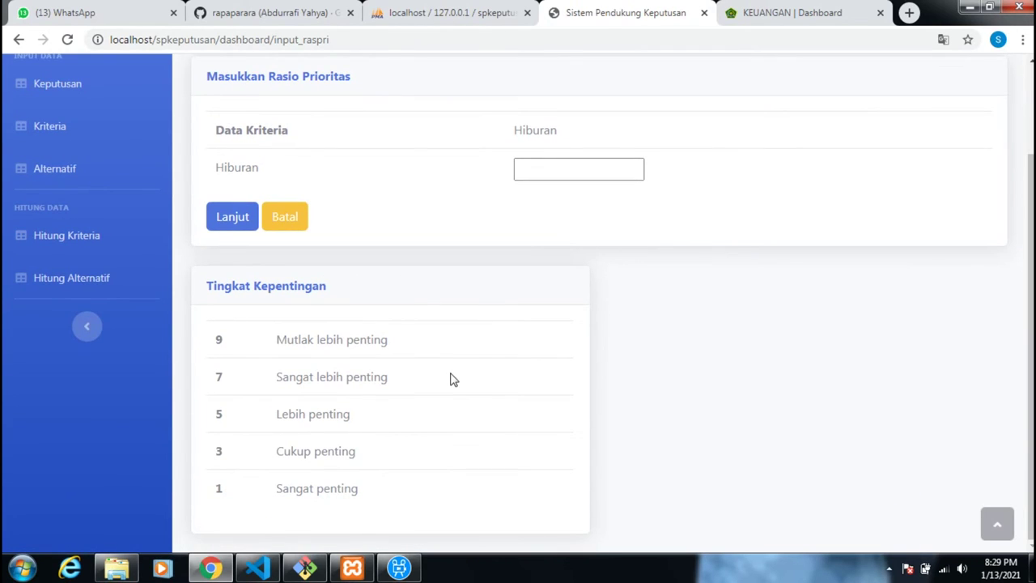
{"action": "scroll", "coordinate": [449, 388], "scroll_direction": "up", "scroll_amount": 2}
{"action": "scroll", "coordinate": [440, 394], "scroll_direction": "down", "scroll_amount": 2}
{"action": "left_click", "coordinate": [554, 168]}
{"action": "left_click", "coordinate": [553, 167]}
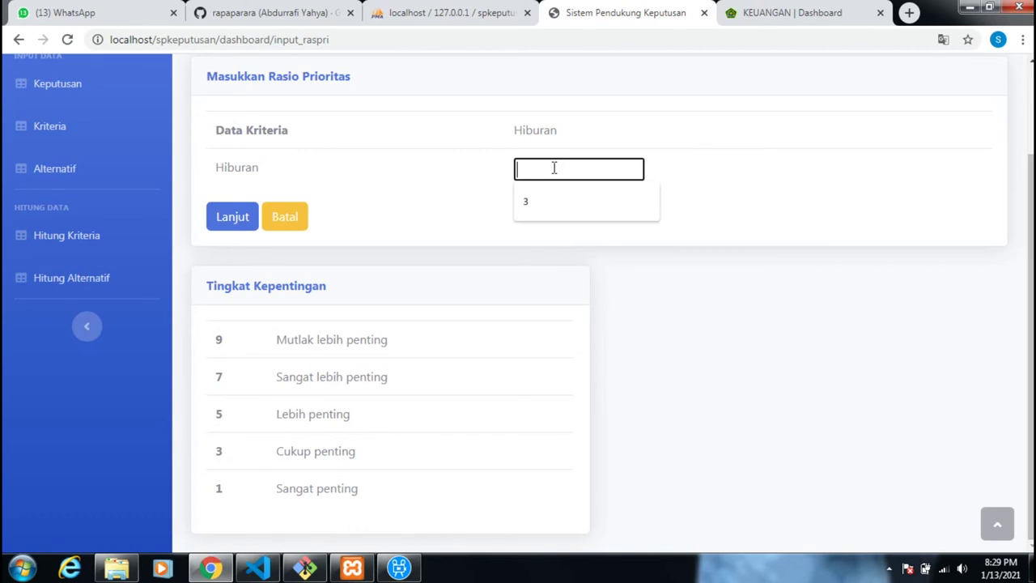
{"action": "type", "text": "9"}
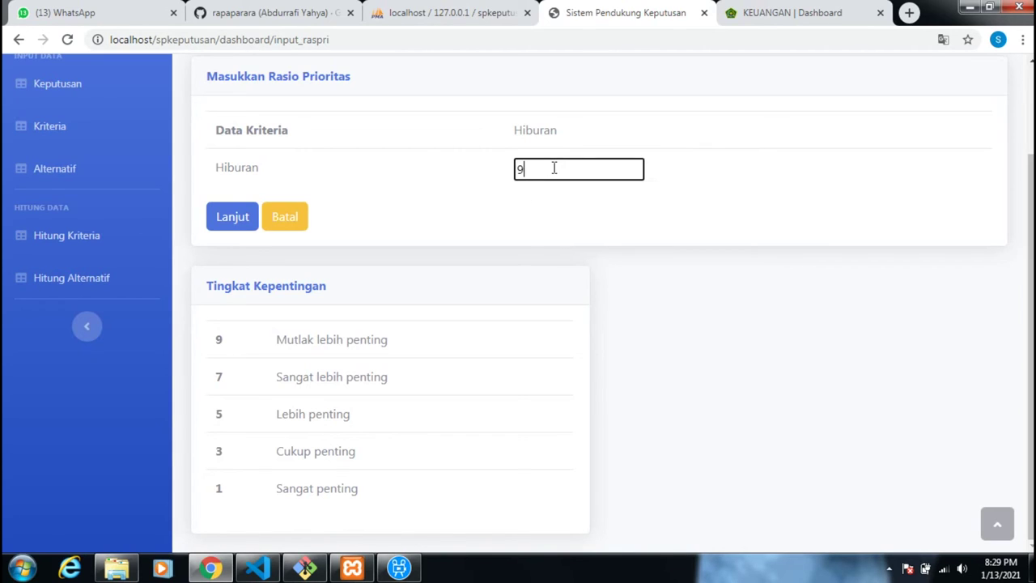
{"action": "left_click", "coordinate": [236, 220]}
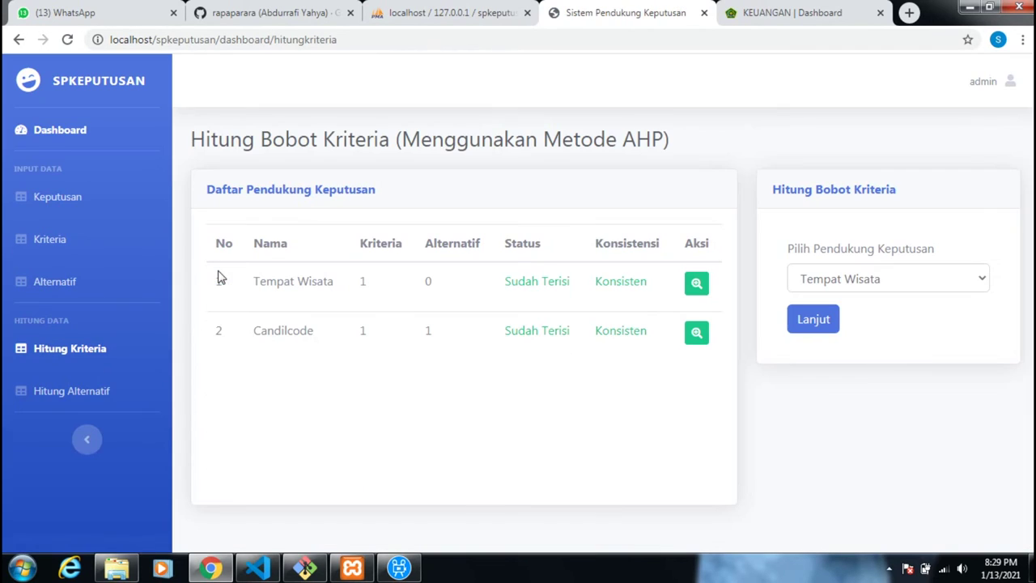
{"action": "left_click", "coordinate": [92, 392]}
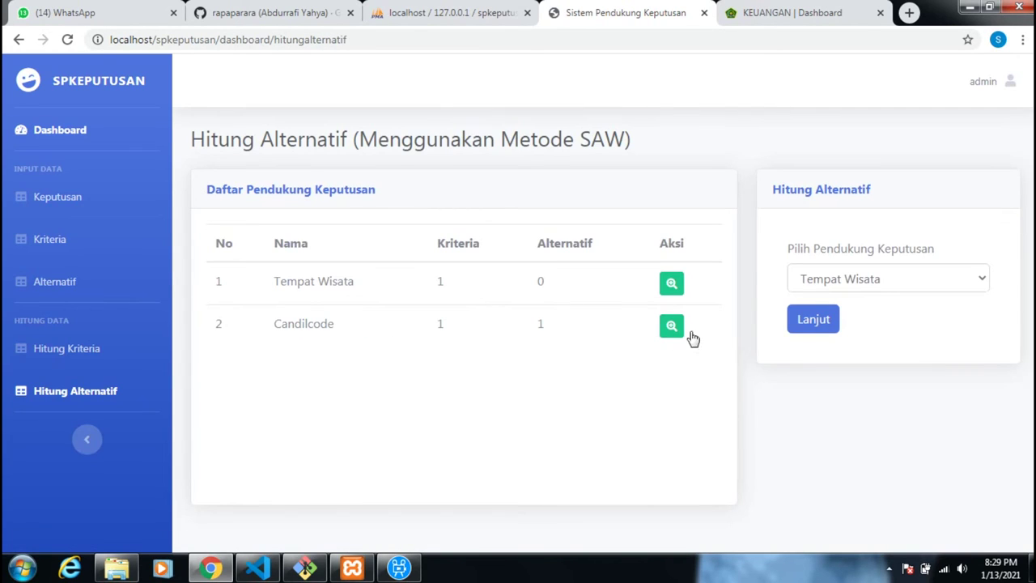
- Select Candilcode and submit alternative Test's score of 5 on Hiburan
{"action": "left_click", "coordinate": [805, 279]}
{"action": "left_click", "coordinate": [810, 316]}
{"action": "left_click", "coordinate": [810, 320]}
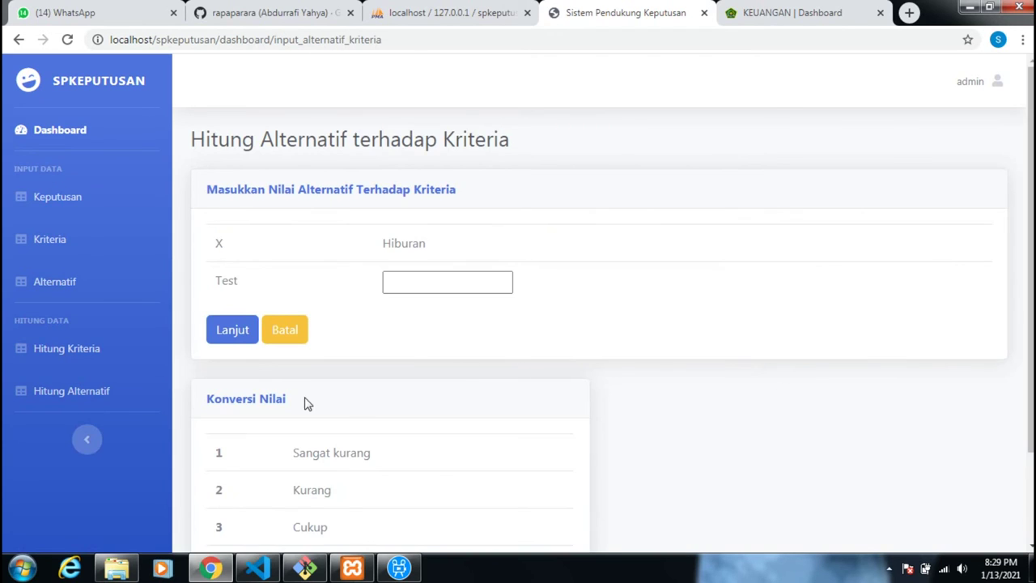
{"action": "scroll", "coordinate": [306, 405], "scroll_direction": "down", "scroll_amount": 2}
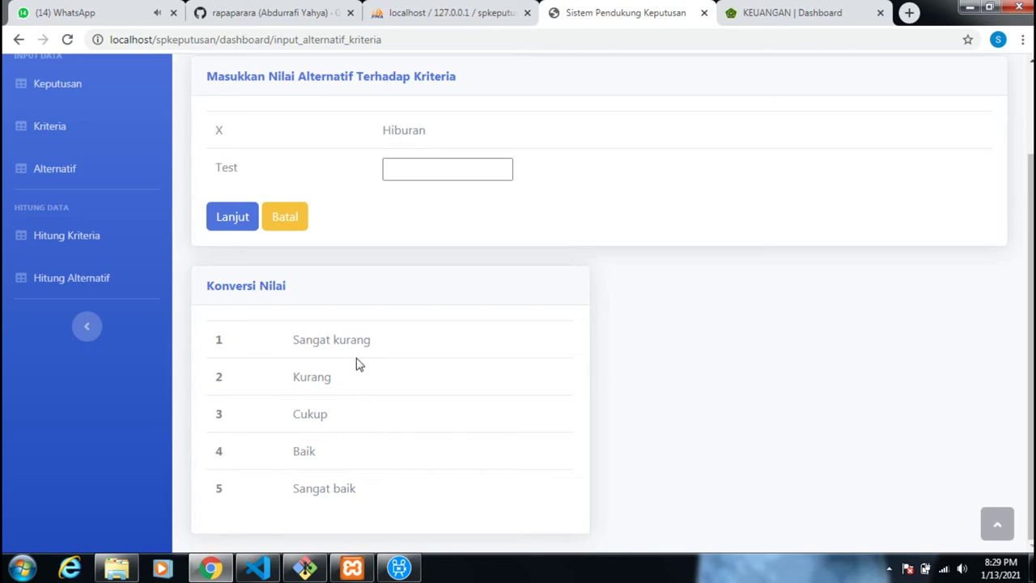
{"action": "left_click", "coordinate": [424, 173]}
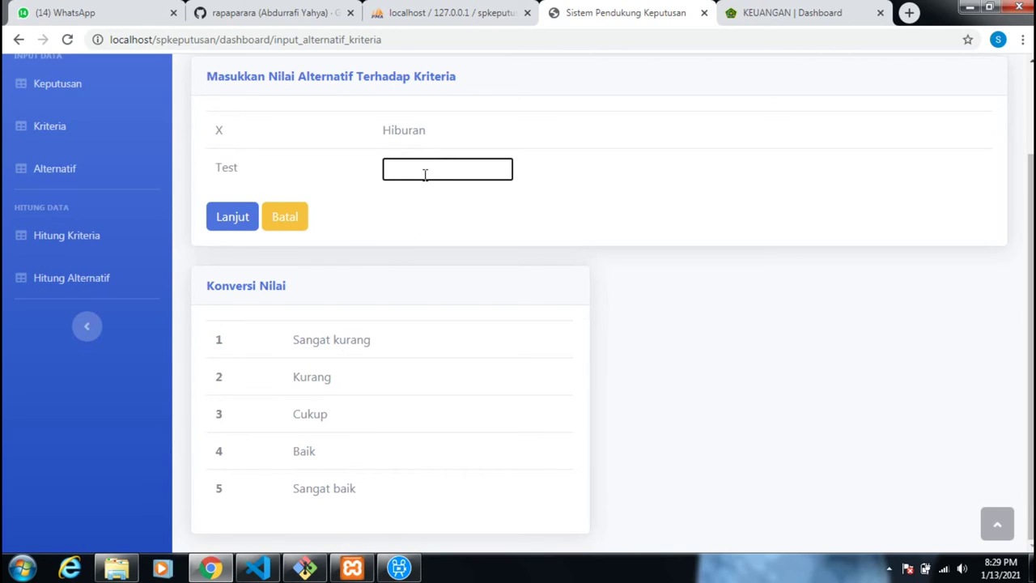
{"action": "left_click", "coordinate": [233, 230]}
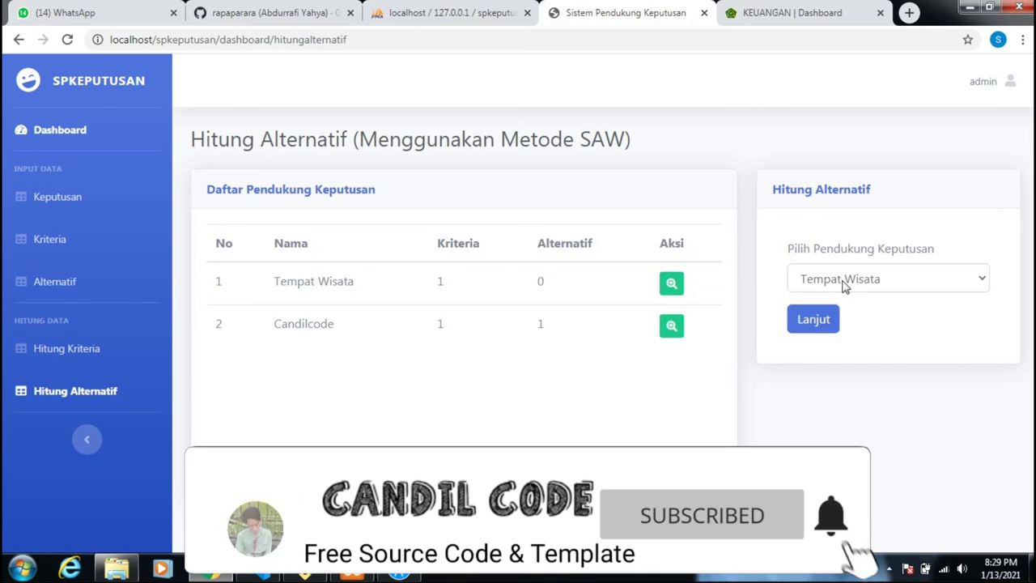
- Reselect Candilcode and reopen its Hitung Alternatif terhadap Kriteria form
{"action": "left_click", "coordinate": [809, 280]}
{"action": "left_click", "coordinate": [831, 321]}
{"action": "left_click", "coordinate": [825, 327]}
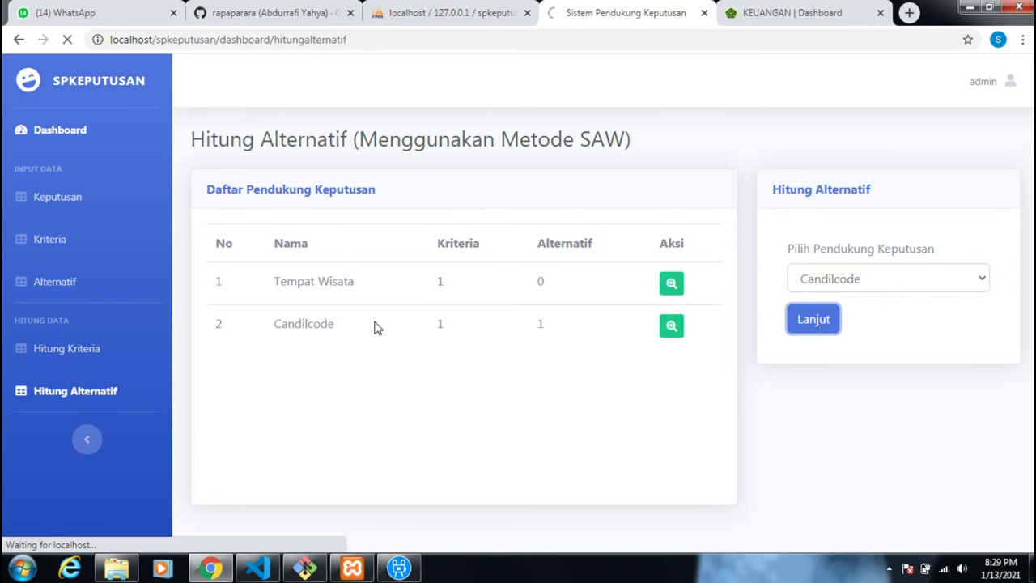
{"action": "scroll", "coordinate": [374, 326], "scroll_direction": "down", "scroll_amount": 2}
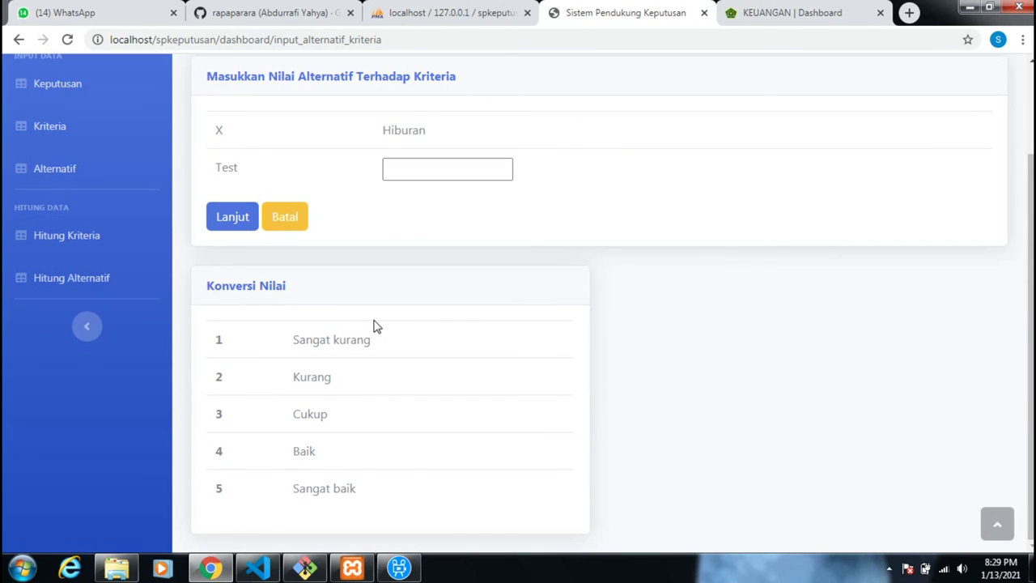
{"action": "scroll", "coordinate": [356, 271], "scroll_direction": "up", "scroll_amount": 2}
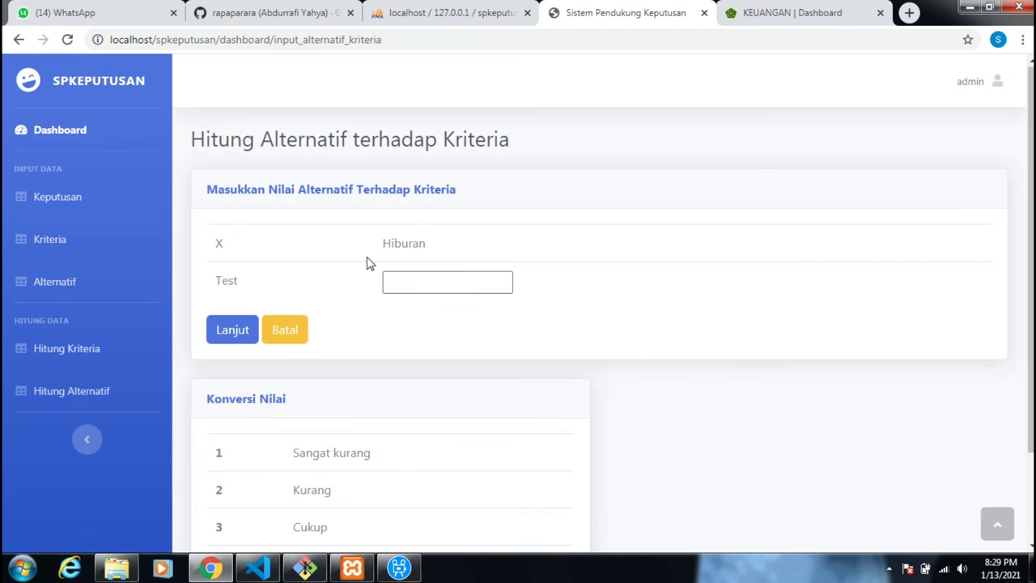
- Visit the Keputusan list, return to the Dashboard, and show the admin account menu
{"action": "left_click", "coordinate": [69, 194]}
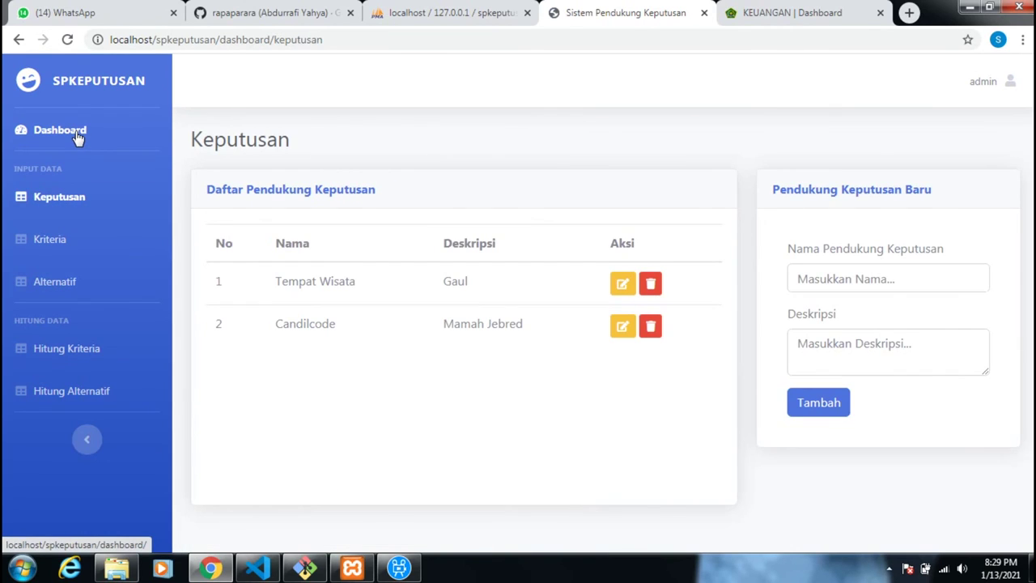
{"action": "left_click", "coordinate": [77, 138]}
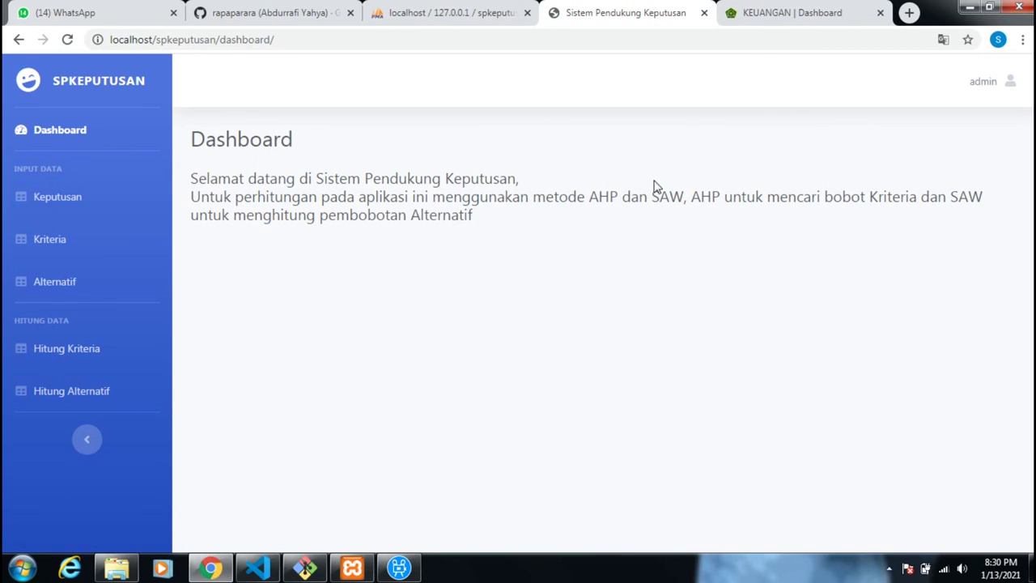
{"action": "left_click", "coordinate": [1005, 91]}
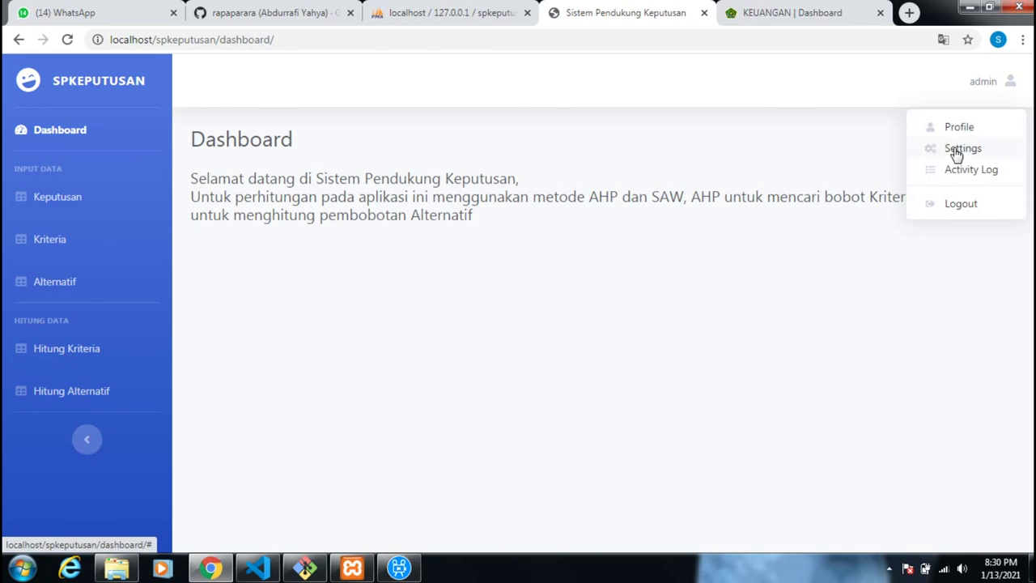